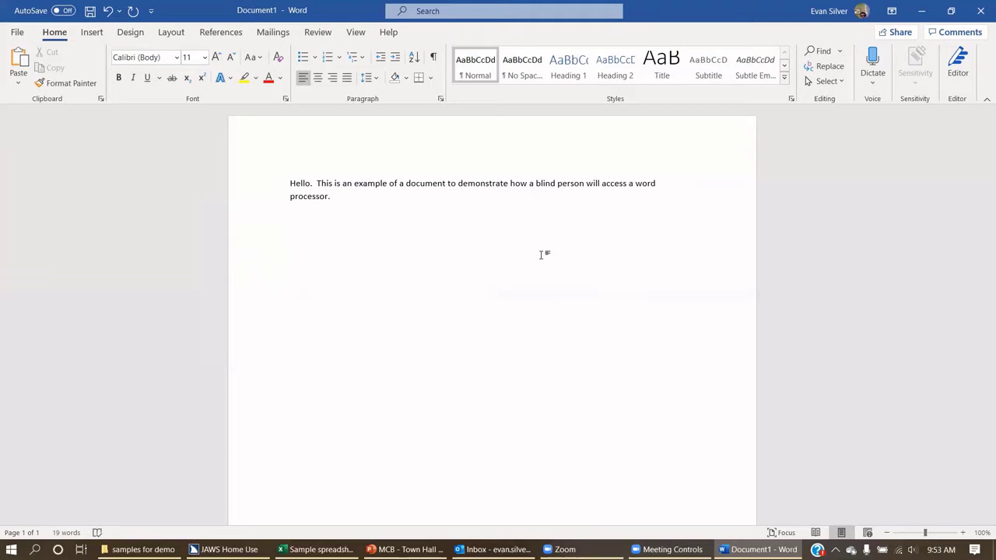
Close the Word document without saving its changes
{"action": "key", "text": "ctrl+s"}
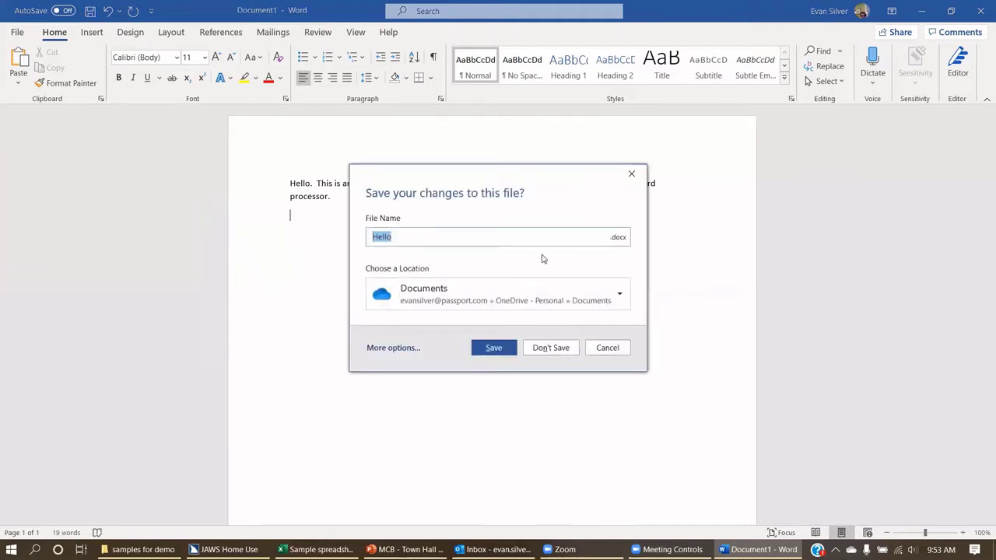
{"action": "key", "text": "shift+Tab"}
{"action": "key", "text": "shift+Tab"}
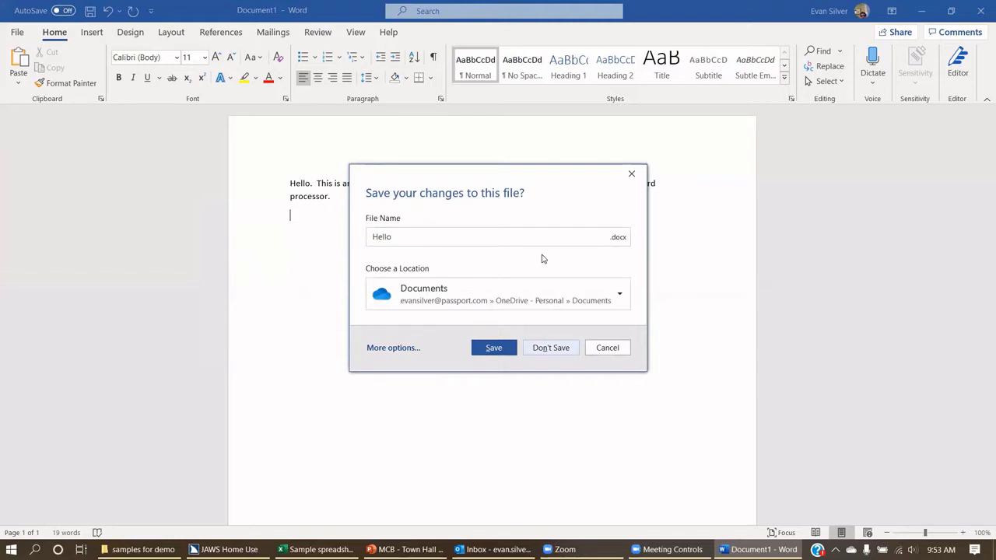
{"action": "key", "text": "Return"}
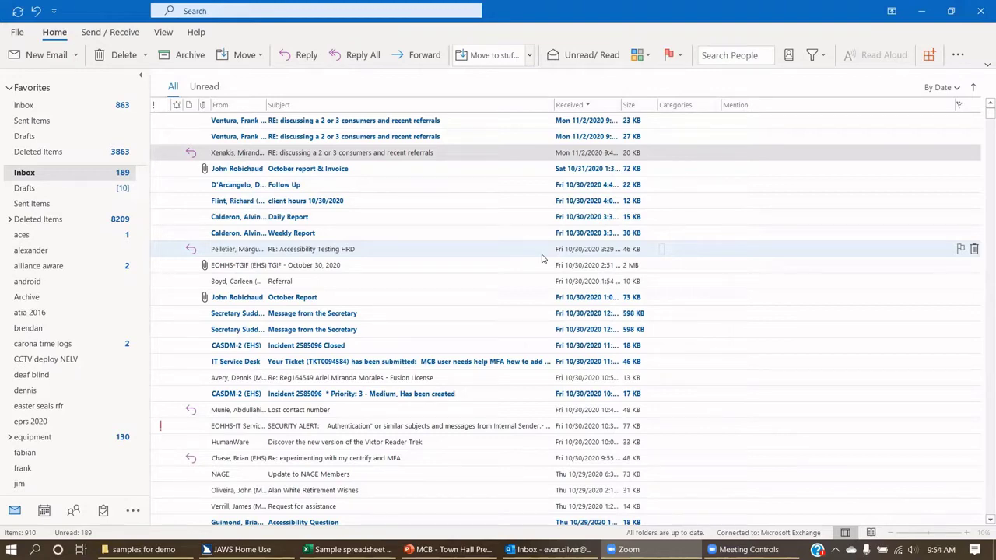
Switch to the sample employee spreadsheet in Excel
{"action": "key", "text": "alt+Tab"}
{"action": "key", "text": "alt+Tab"}
{"action": "key", "text": "alt+Tab"}
{"action": "key", "text": "alt+Tab"}
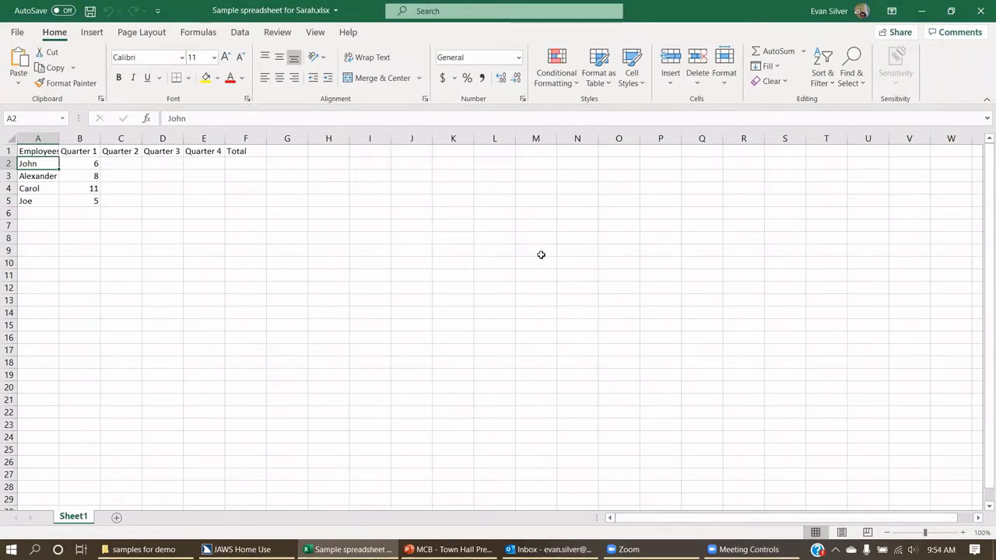
Examine the Employees and Quarter 1 headers and the employee names in rows 2 to 5 of column A
{"action": "key", "text": "Up"}
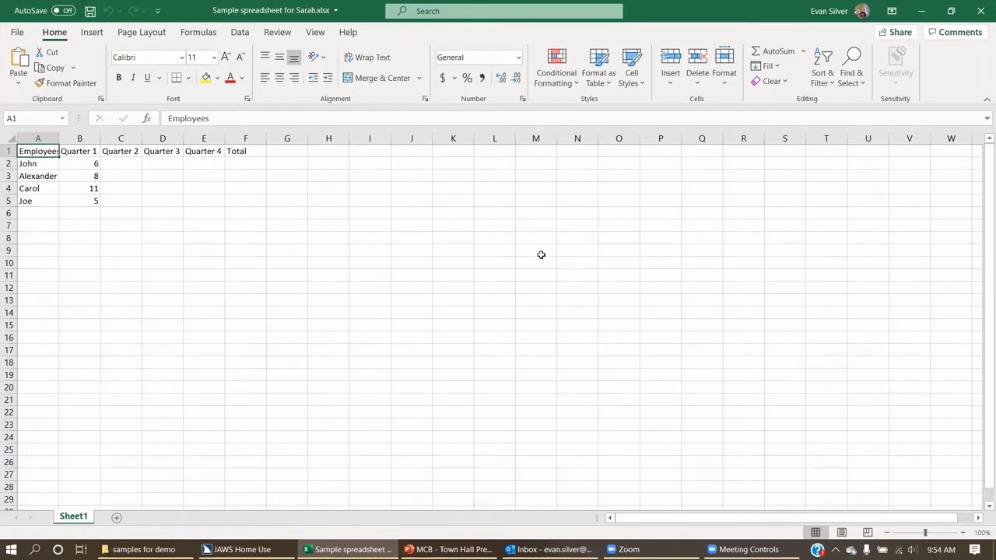
{"action": "key", "text": "Right"}
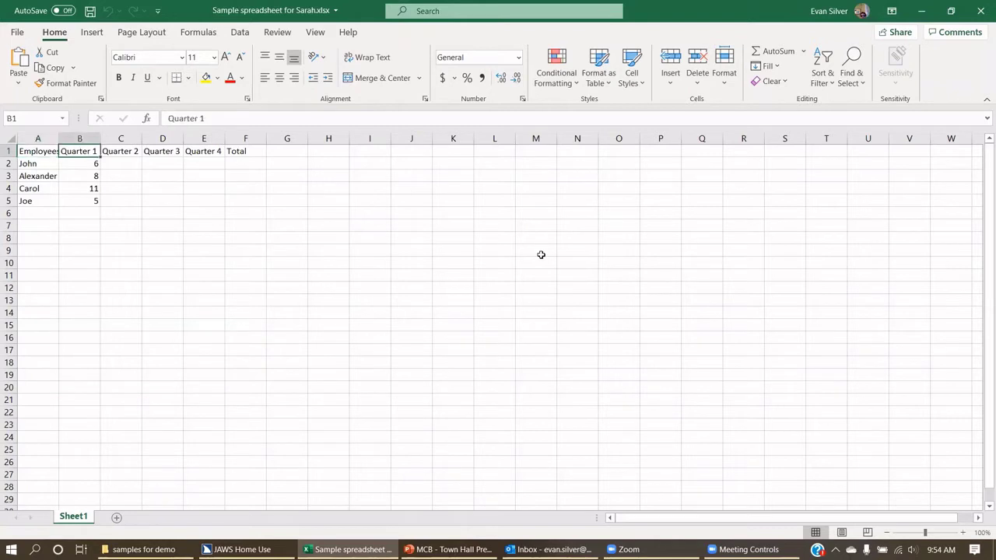
{"action": "key", "text": "Left"}
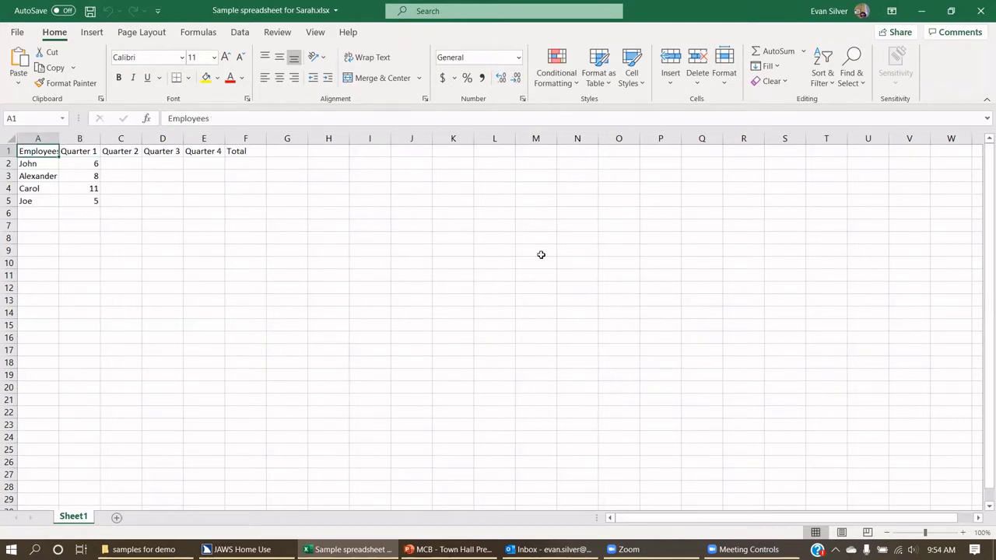
{"action": "key", "text": "Down"}
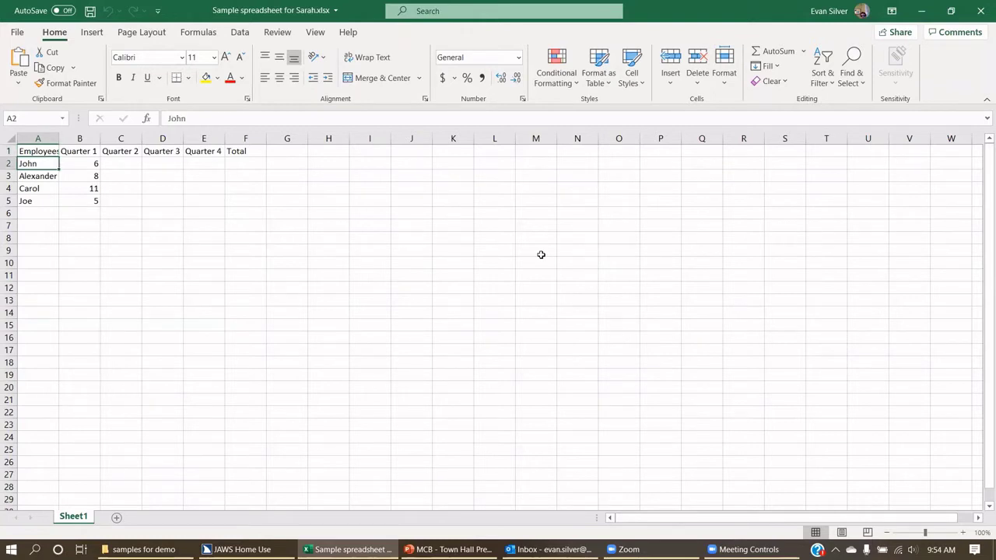
{"action": "key", "text": "Down"}
{"action": "key", "text": "Down"}
{"action": "key", "text": "Down"}
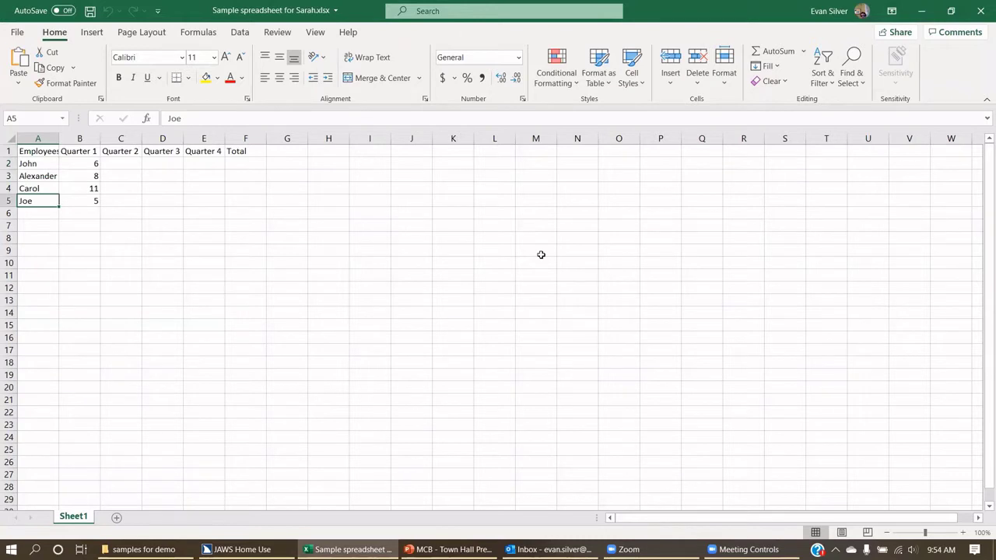
{"action": "key", "text": "Up"}
{"action": "key", "text": "Up"}
{"action": "key", "text": "Up"}
{"action": "key", "text": "Up"}
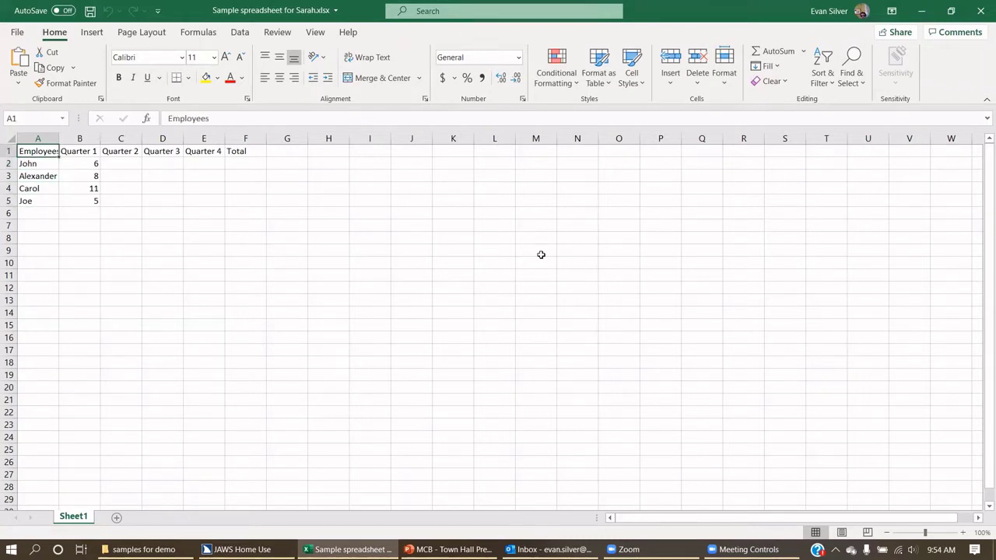
Read the Quarter 1 value of each employee in cells B2 to B5, including the empty Quarter 2 cell C2, and return to cell A1
{"action": "key", "text": "Right"}
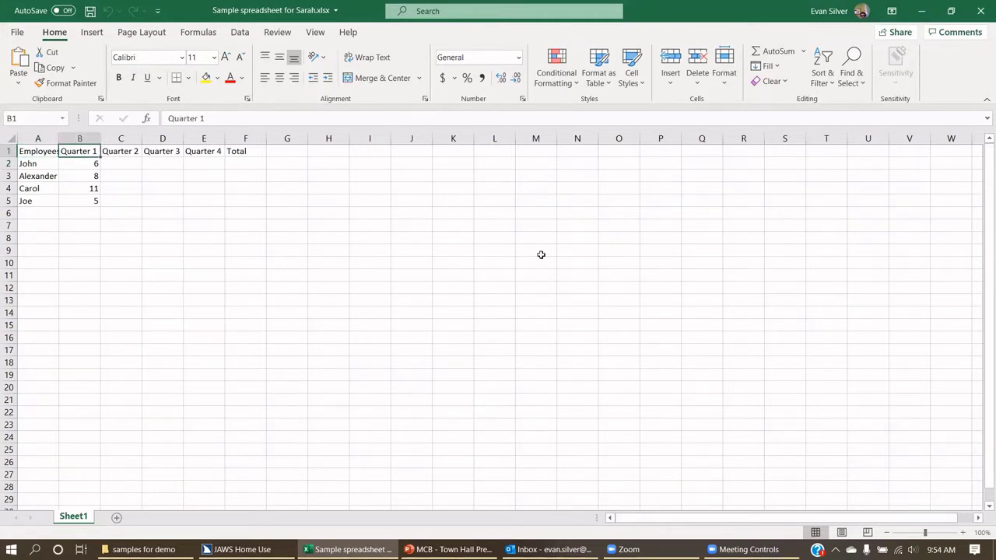
{"action": "key", "text": "Down"}
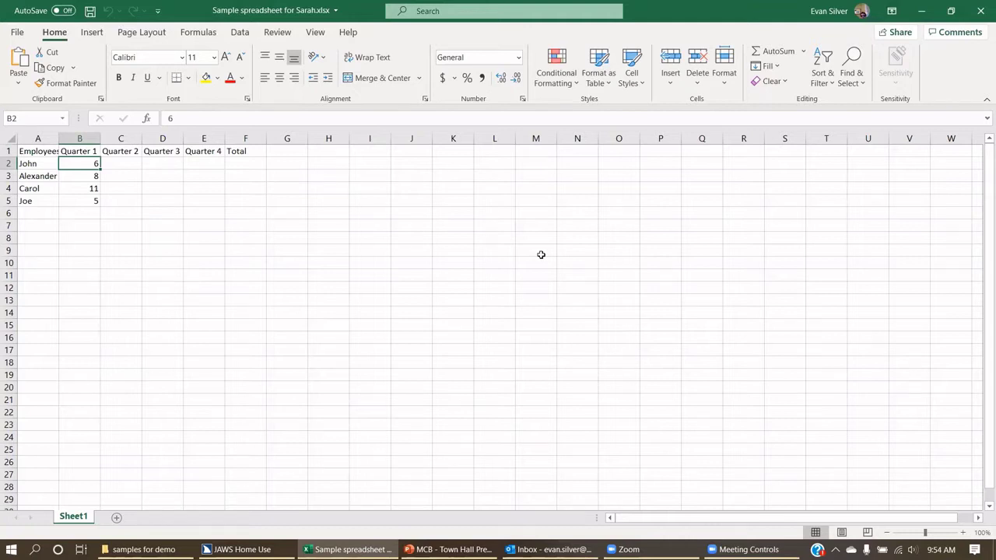
{"action": "key", "text": "Right"}
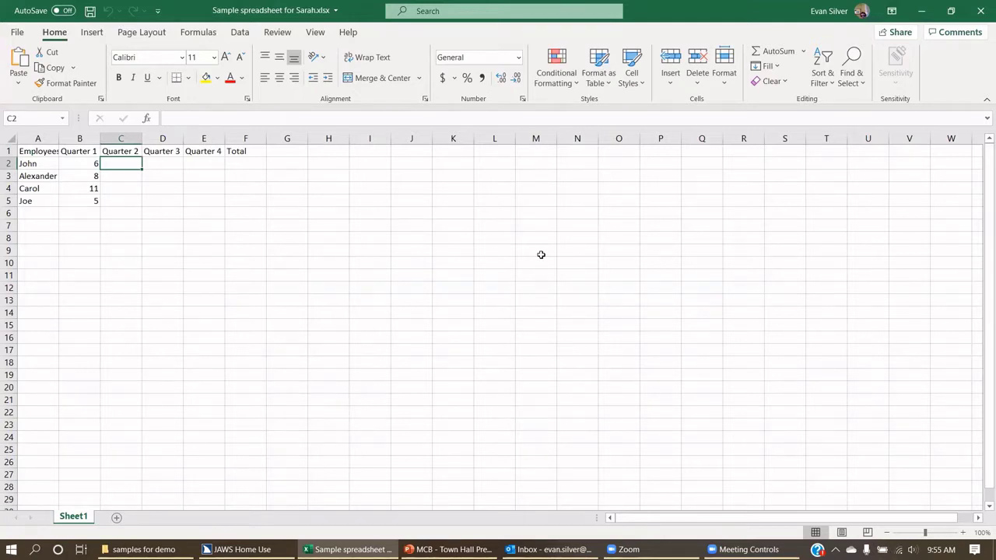
{"action": "key", "text": "Left"}
{"action": "key", "text": "Down"}
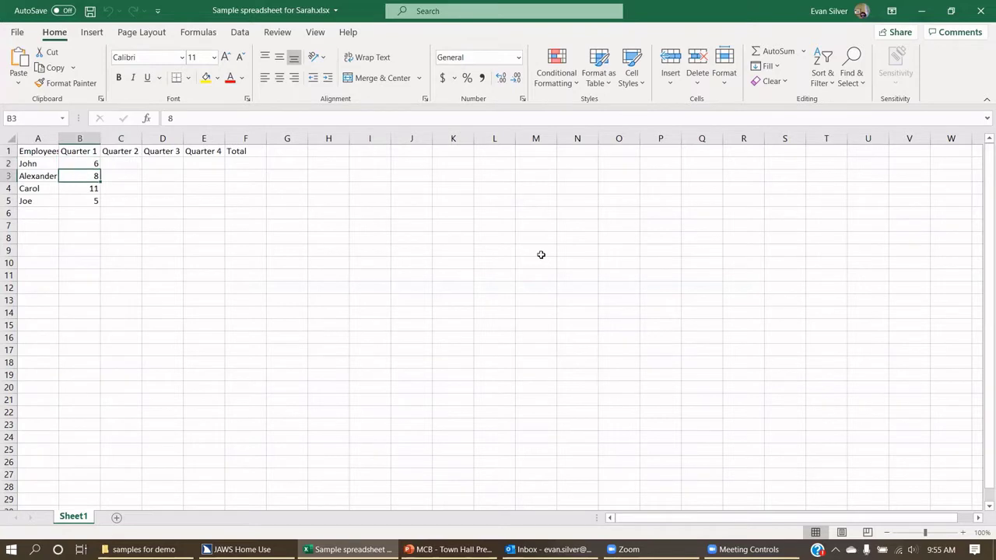
{"action": "key", "text": "Down"}
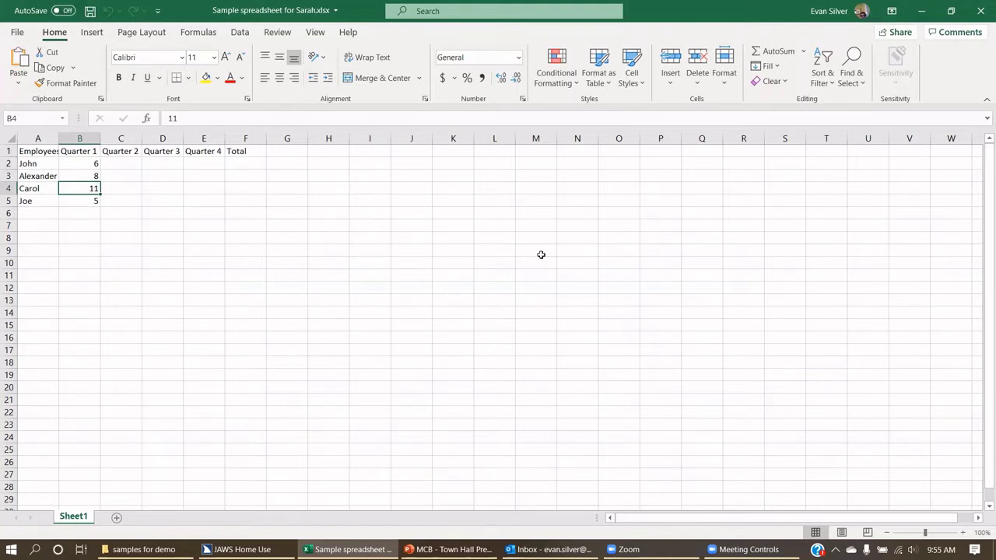
{"action": "key", "text": "Down"}
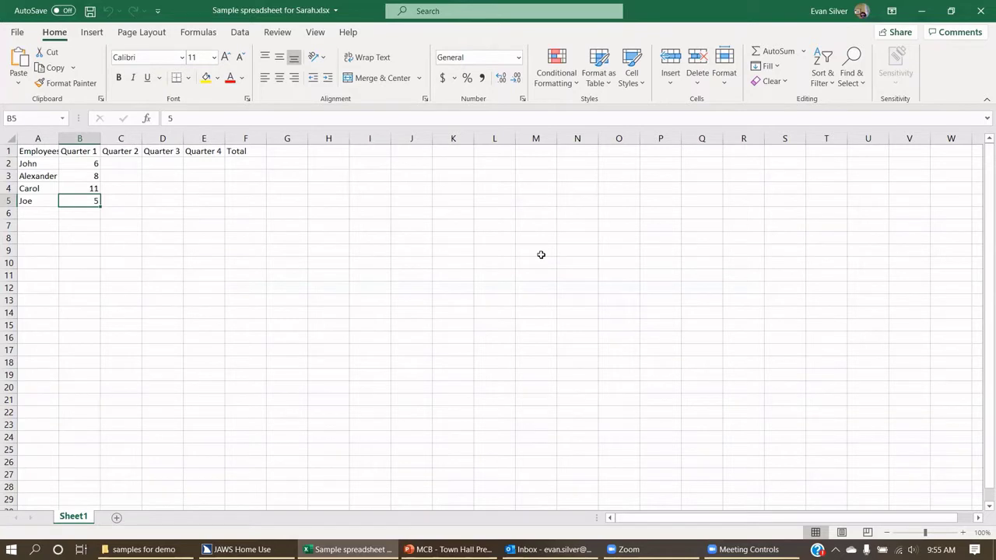
{"action": "key", "text": "Left"}
{"action": "key", "text": "Up"}
{"action": "key", "text": "Up"}
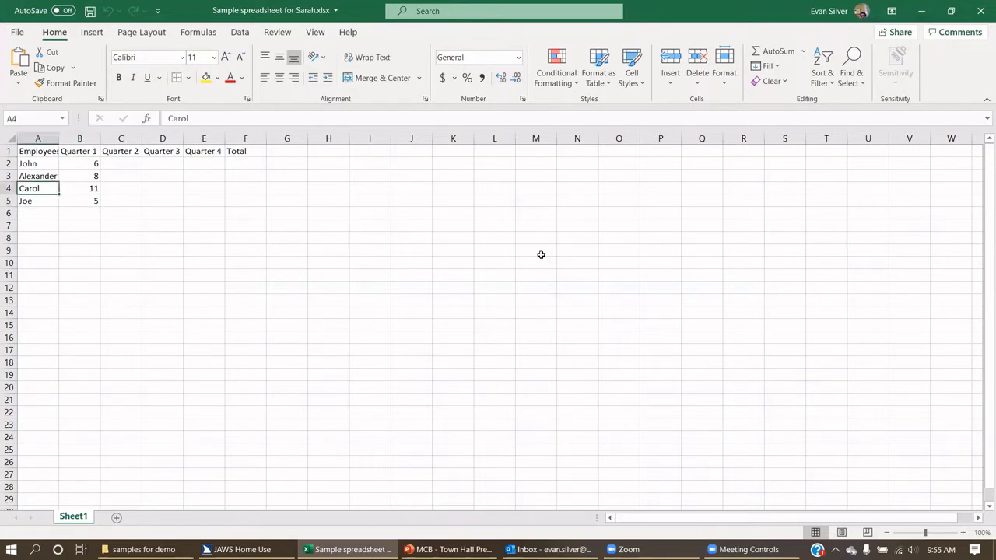
{"action": "key", "text": "Up"}
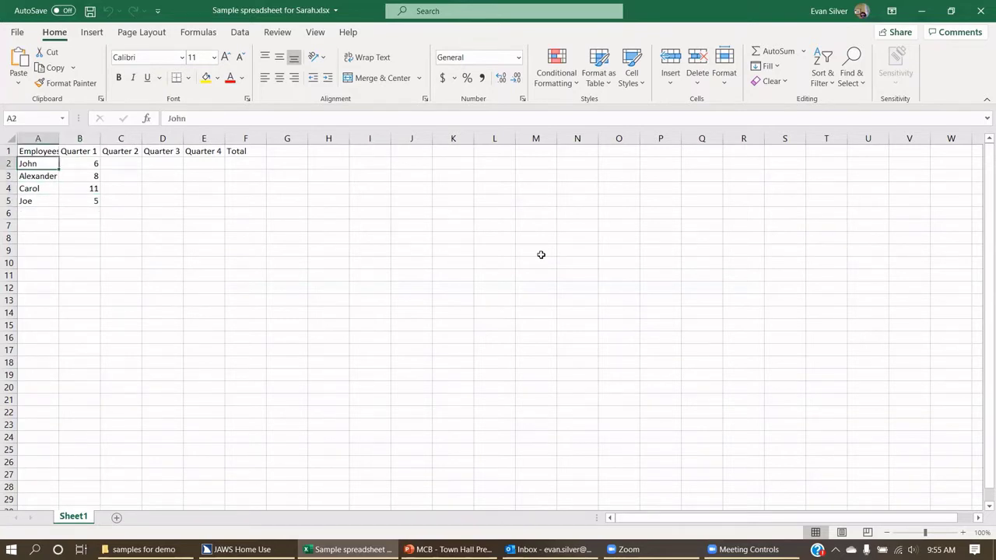
{"action": "key", "text": "Up"}
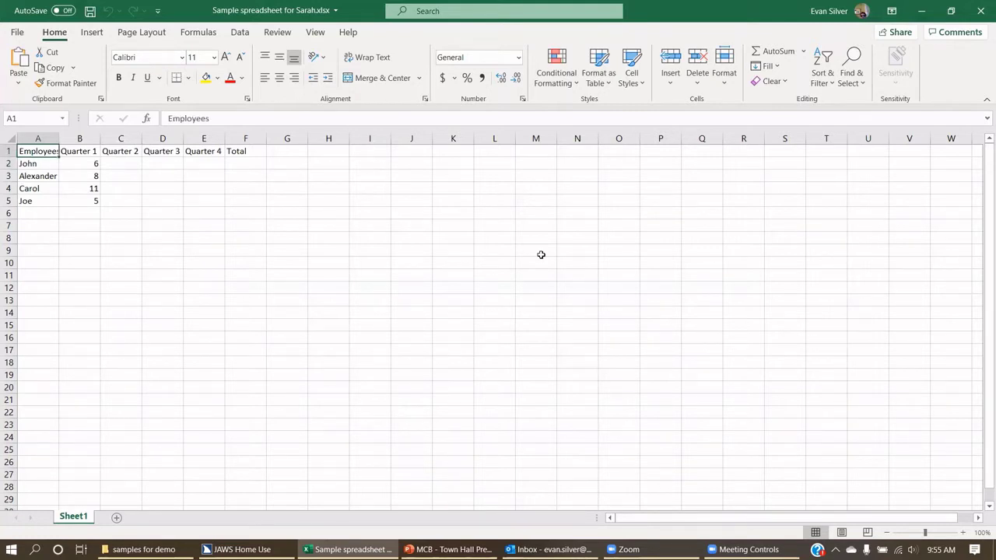
{"action": "key", "text": "Down"}
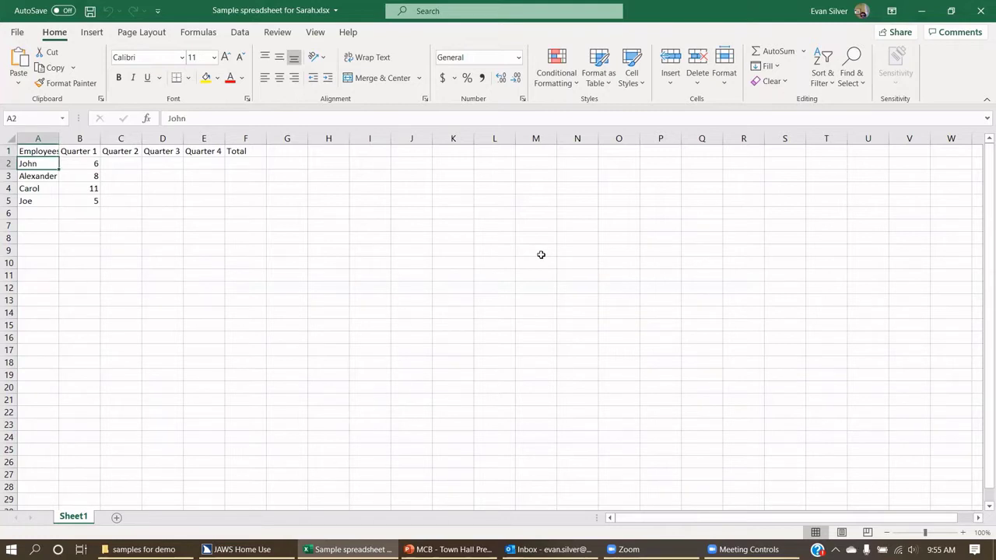
{"action": "key", "text": "shift+Down"}
{"action": "key", "text": "shift+Down"}
{"action": "key", "text": "shift+Down"}
{"action": "key", "text": "shift+Down"}
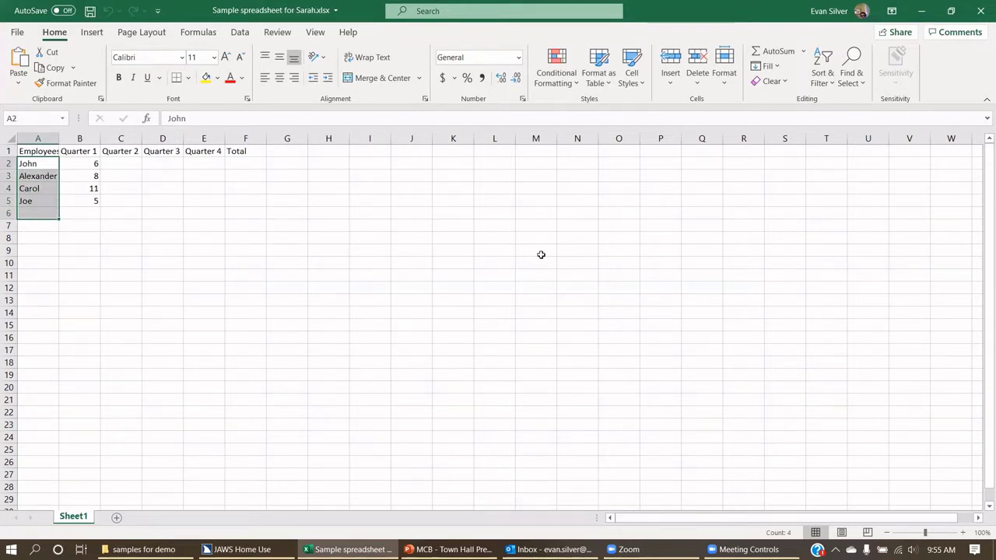
{"action": "key", "text": "Up"}
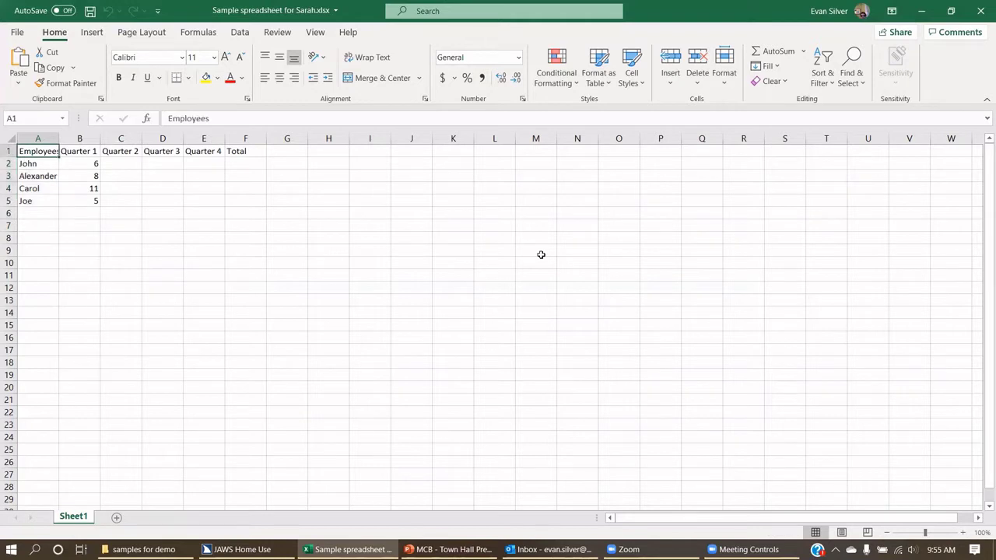
Sort the Quarter 1 values in B2:B6 from largest to smallest, expanding the selection to include the adjacent data
{"action": "key", "text": "Down"}
{"action": "key", "text": "Right"}
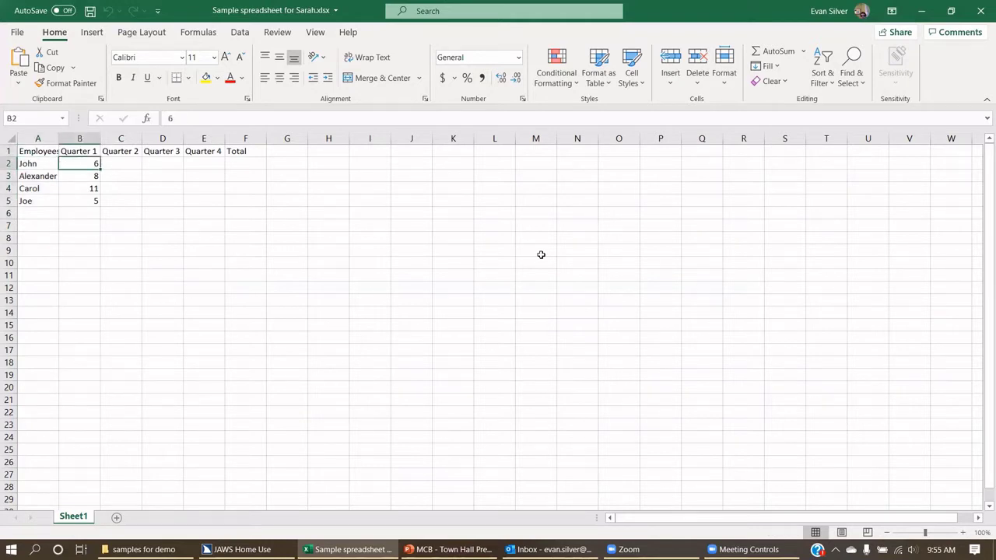
{"action": "key", "text": "shift+Down"}
{"action": "key", "text": "shift+Down"}
{"action": "key", "text": "shift+Down"}
{"action": "key", "text": "shift+Down"}
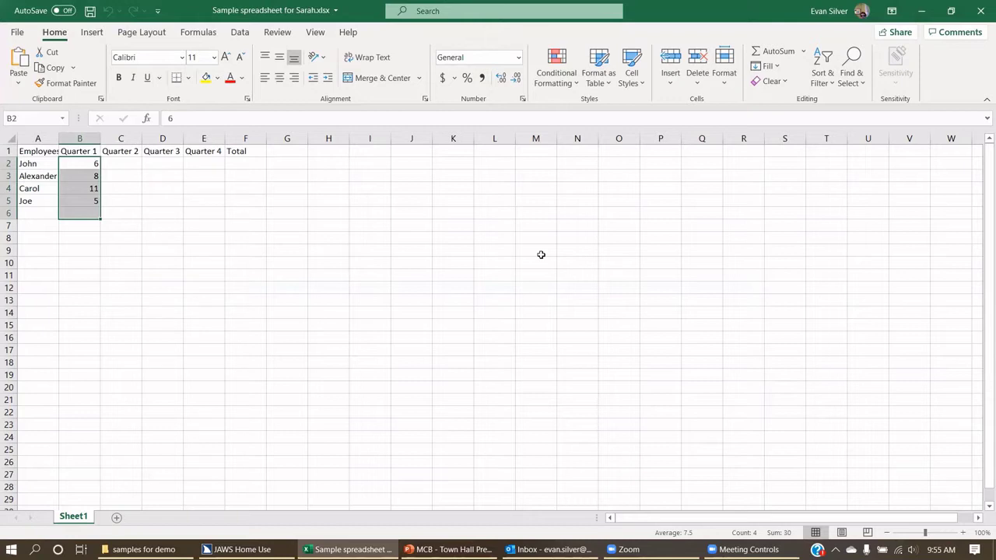
{"action": "key", "text": "shift+F10"}
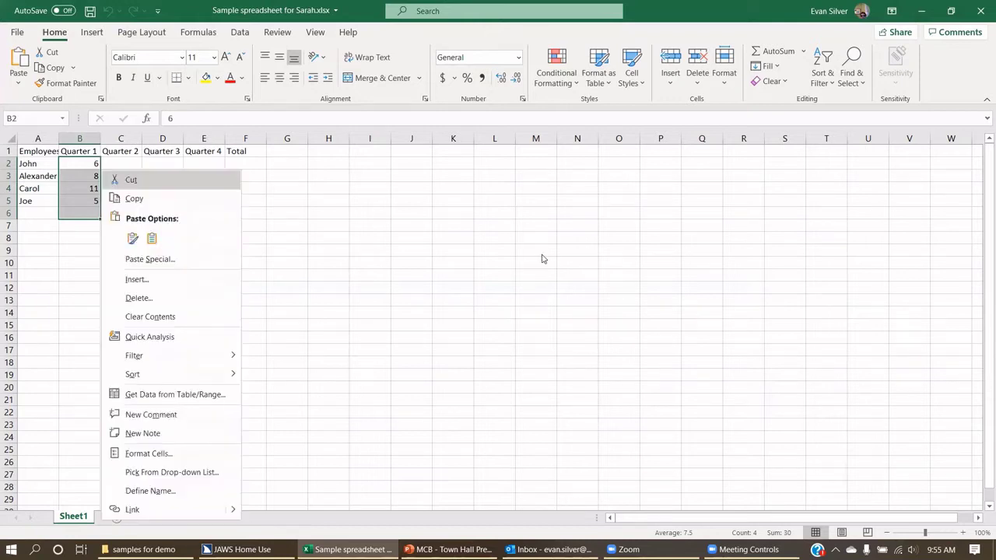
{"action": "key", "text": "Down"}
{"action": "key", "text": "Down"}
{"action": "key", "text": "Down"}
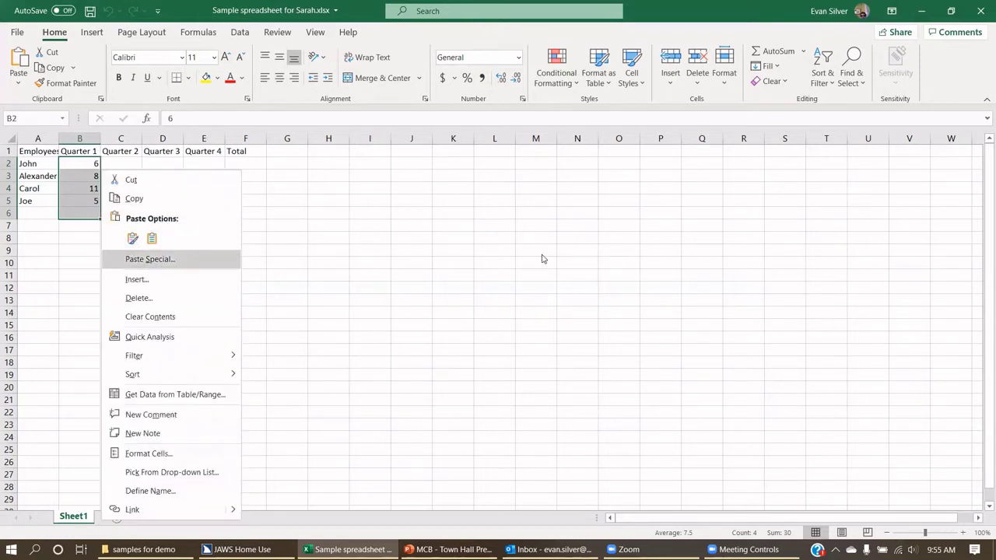
{"action": "key", "text": "Down"}
{"action": "key", "text": "Down"}
{"action": "key", "text": "Down"}
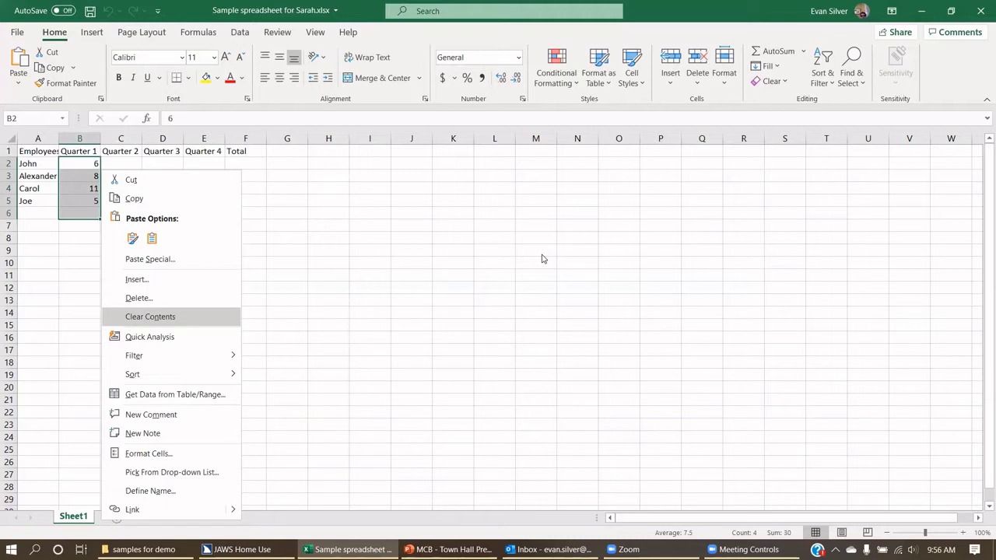
{"action": "key", "text": "Down"}
{"action": "key", "text": "Down"}
{"action": "key", "text": "Down"}
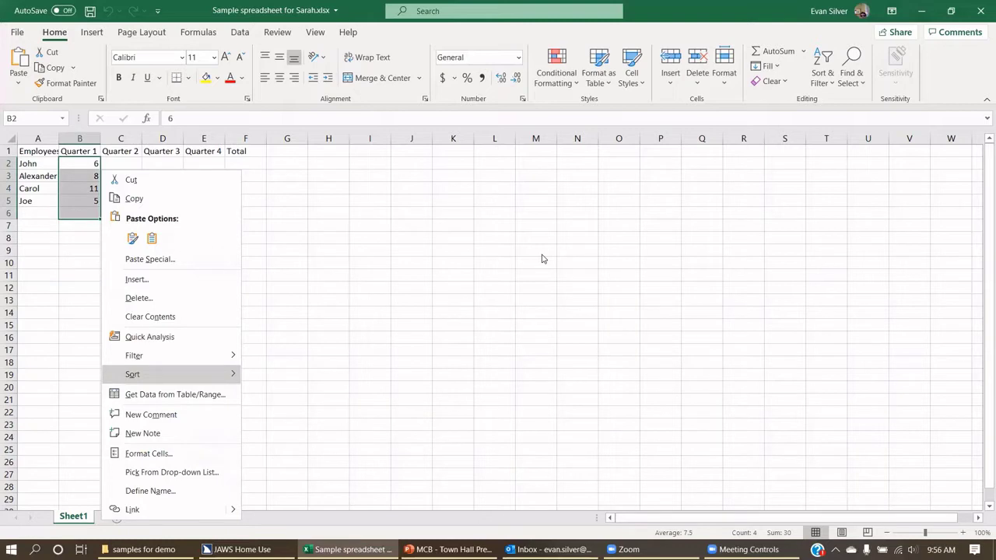
{"action": "key", "text": "Right"}
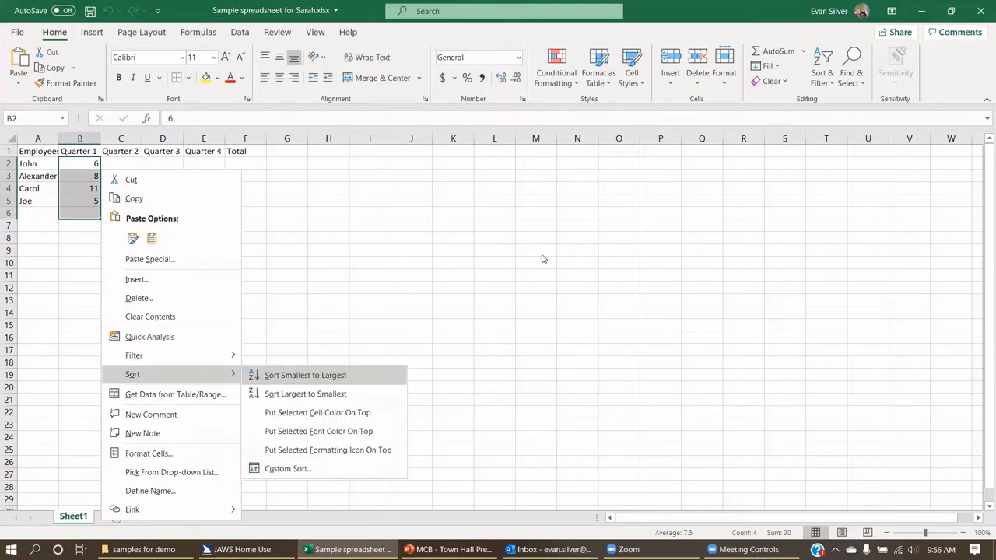
{"action": "key", "text": "Down"}
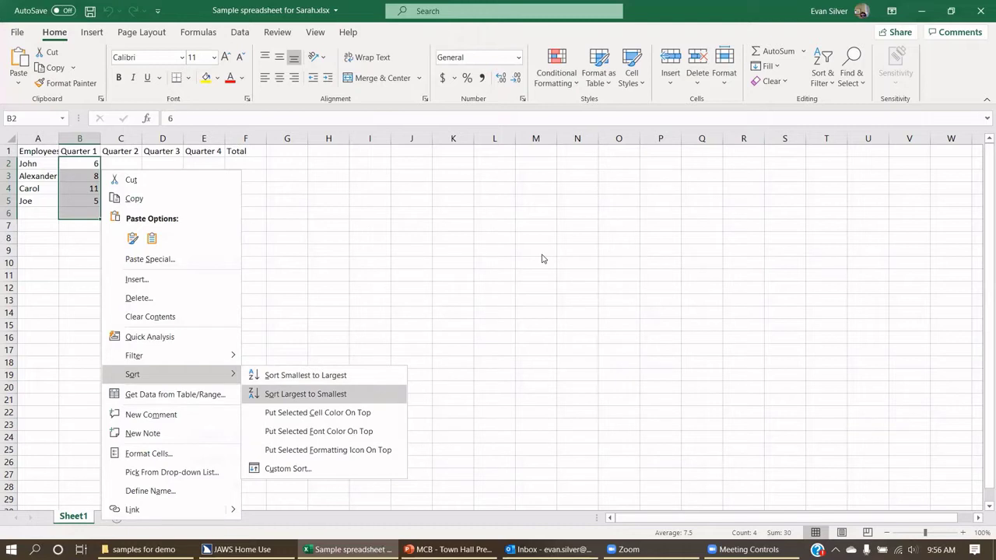
{"action": "key", "text": "Return"}
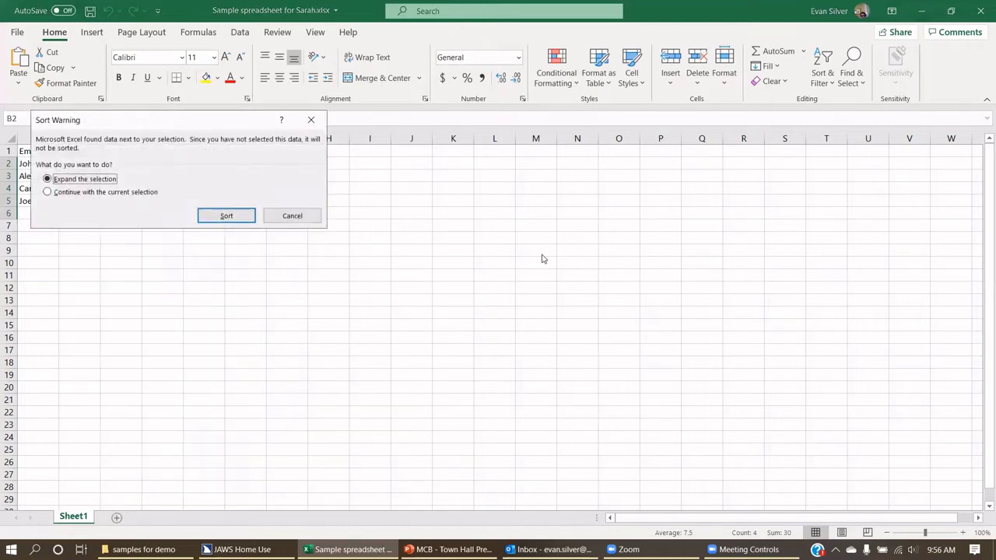
{"action": "key", "text": "Return"}
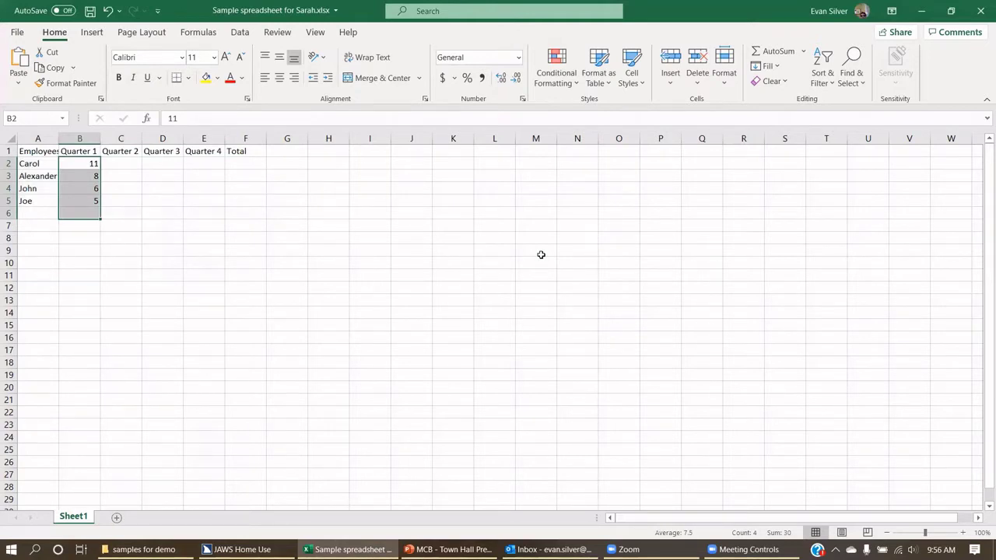
Review the sorted data from the Employees header and first employee name through the Quarter 1 values in cells B2 to B5
{"action": "key", "text": "ctrl+Home"}
{"action": "key", "text": "Down"}
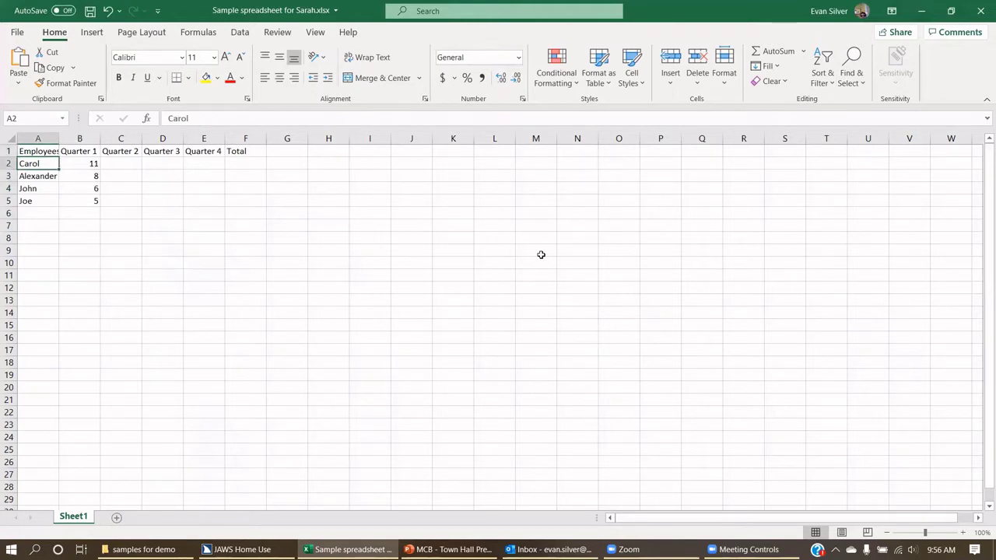
{"action": "key", "text": "Up"}
{"action": "key", "text": "Down"}
{"action": "key", "text": "Right"}
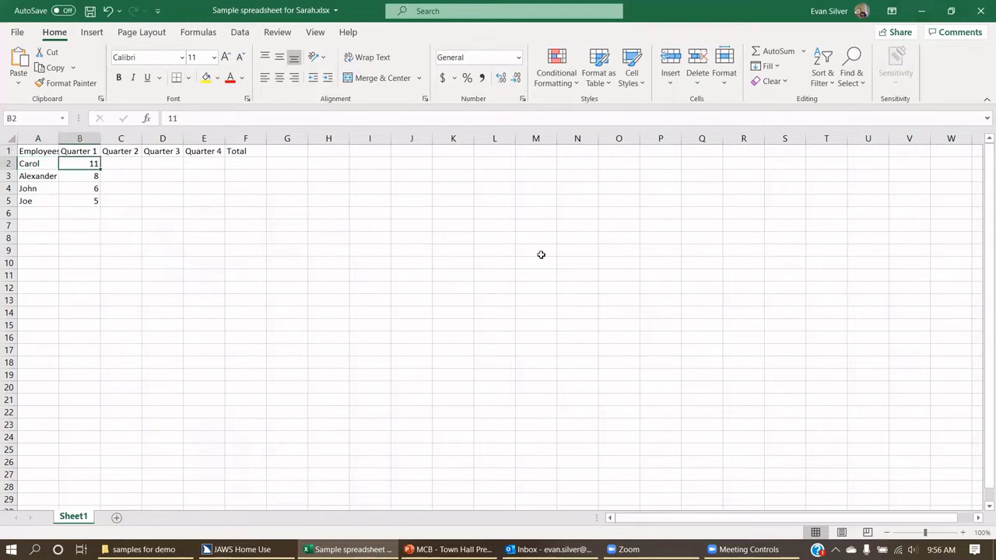
{"action": "key", "text": "Down"}
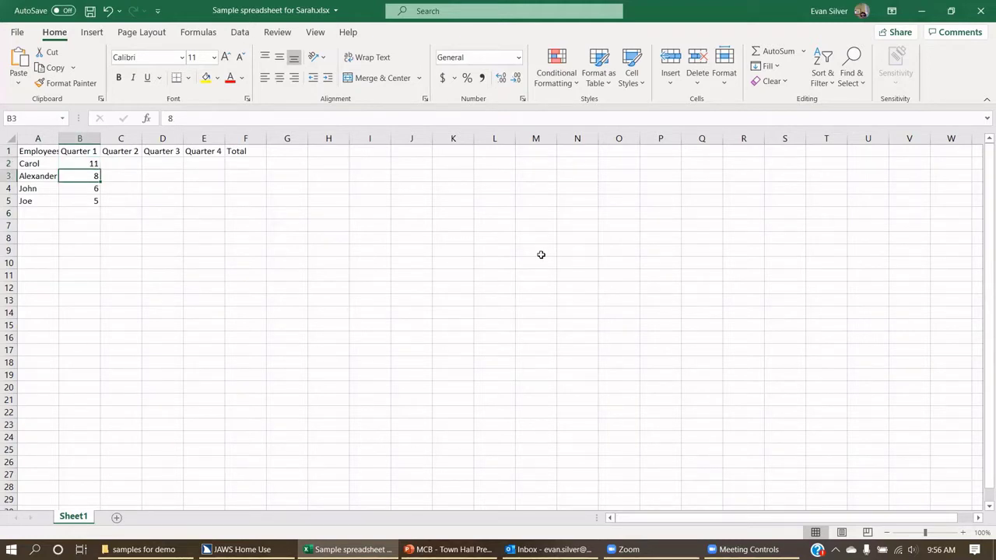
{"action": "key", "text": "Down"}
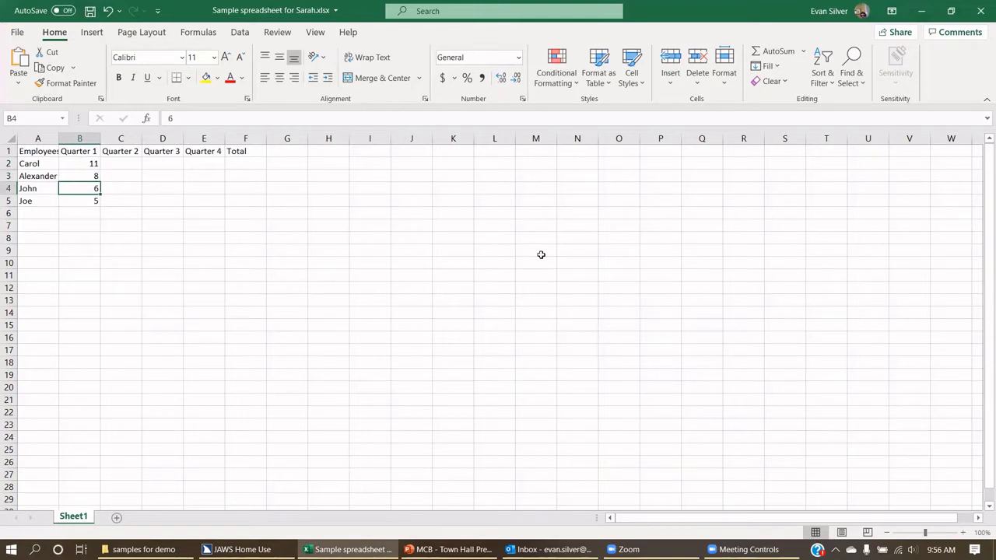
{"action": "key", "text": "Down"}
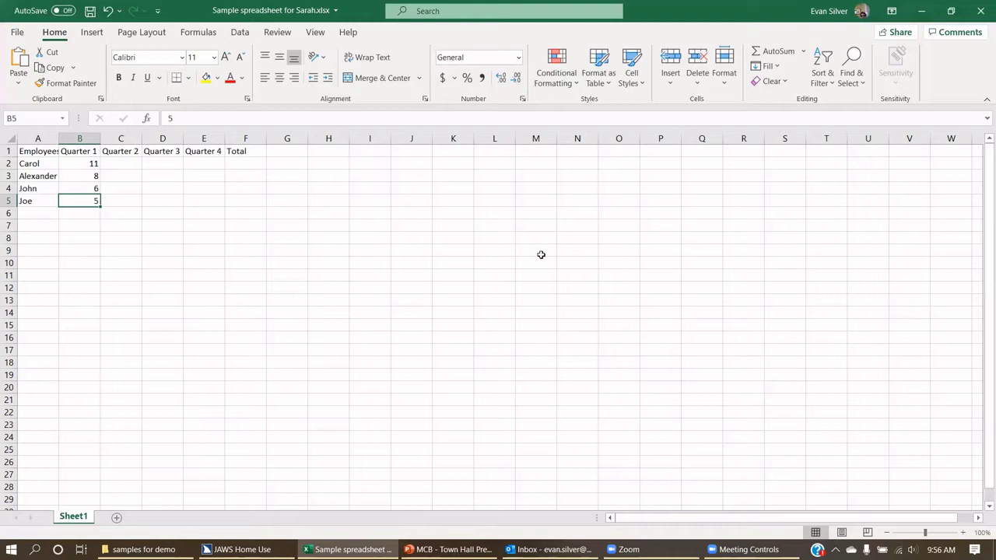
Close the sample employee spreadsheet without saving the changes
{"action": "key", "text": "alt+F4"}
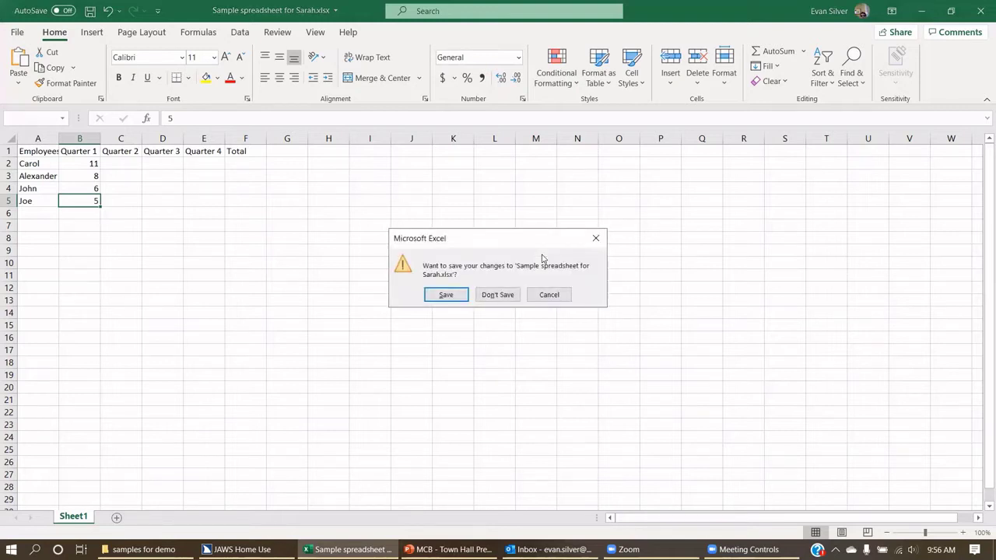
{"action": "key", "text": "shift+Tab"}
{"action": "key", "text": "shift+Tab"}
{"action": "key", "text": "Return"}
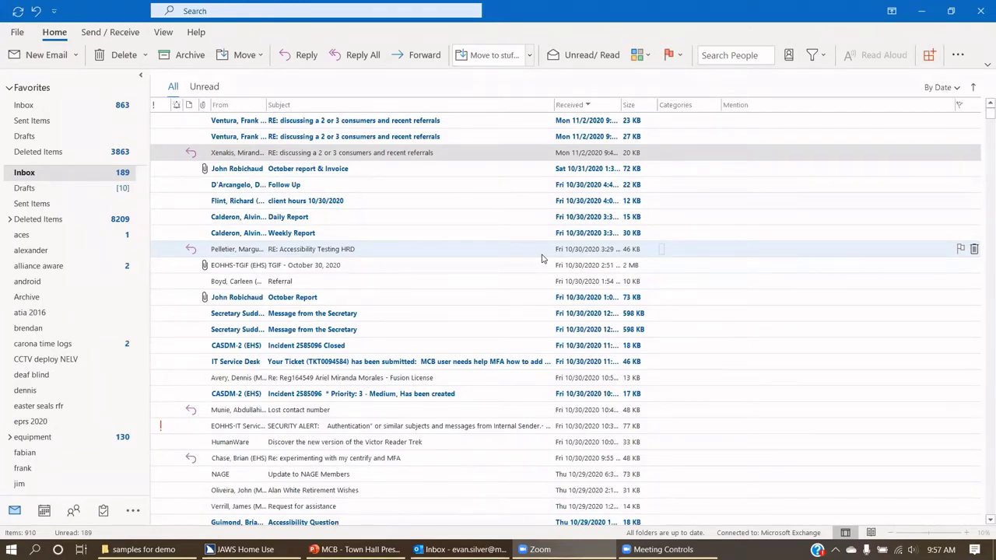
Switch to the MCB Town Hall Presentation from July 2020 in PowerPoint
{"action": "key", "text": "alt+Tab"}
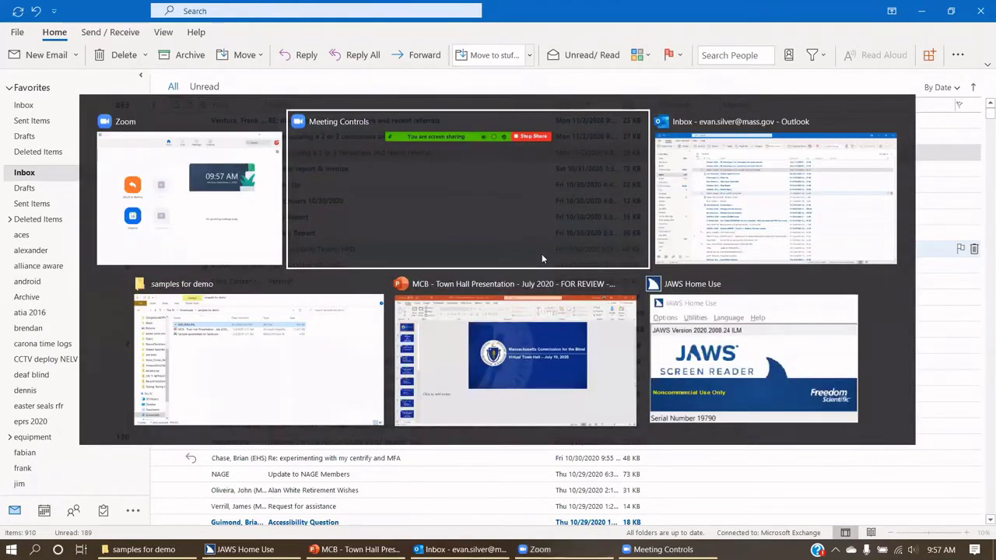
{"action": "key", "text": "alt+Tab"}
{"action": "key", "text": "alt+Tab"}
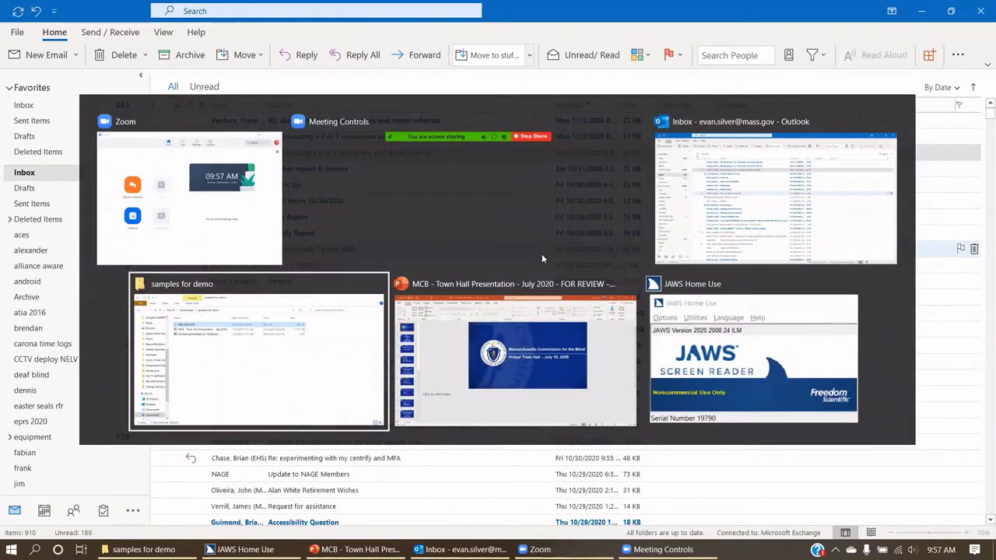
{"action": "key", "text": "alt+Tab"}
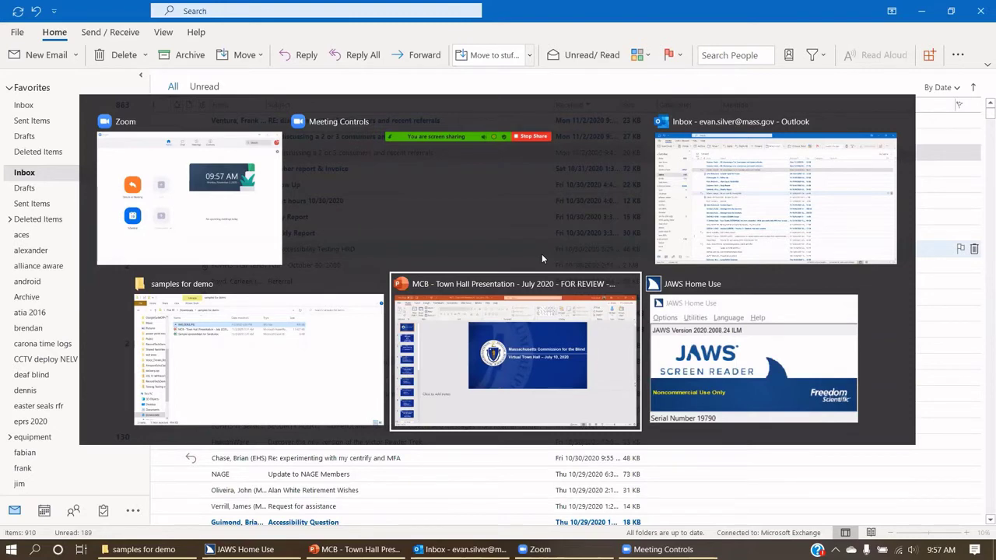